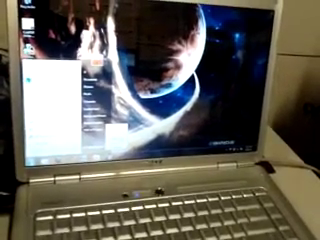
# Open the Windows 7 Start menu from the loaded desktop to begin restarting the laptop
pyautogui.click(118, 130)
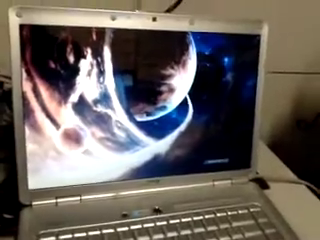